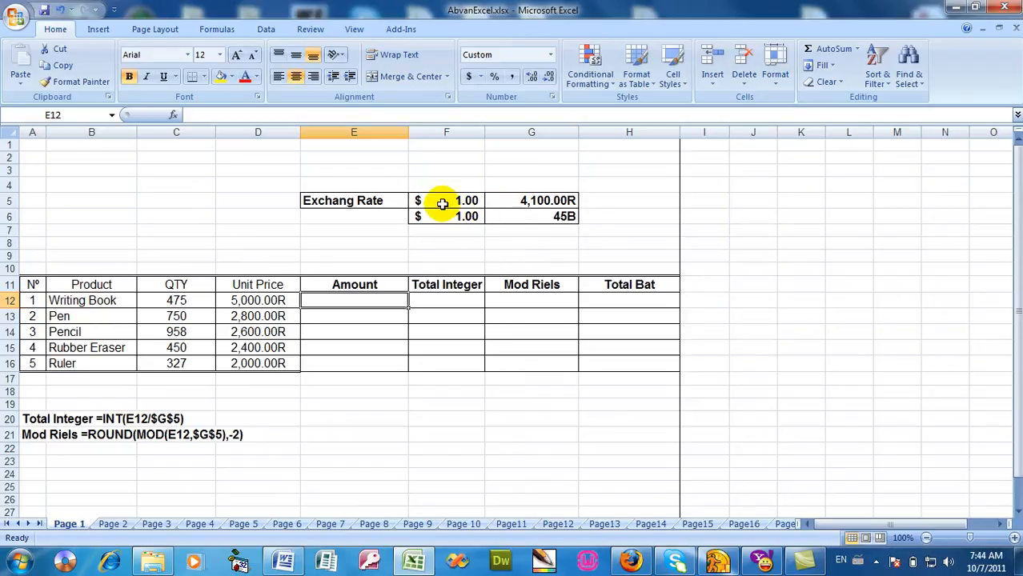
Step: Calculate the Writing Book amount in E12 by multiplying quantity by unit price with =C12*D12
left_click(442, 204)
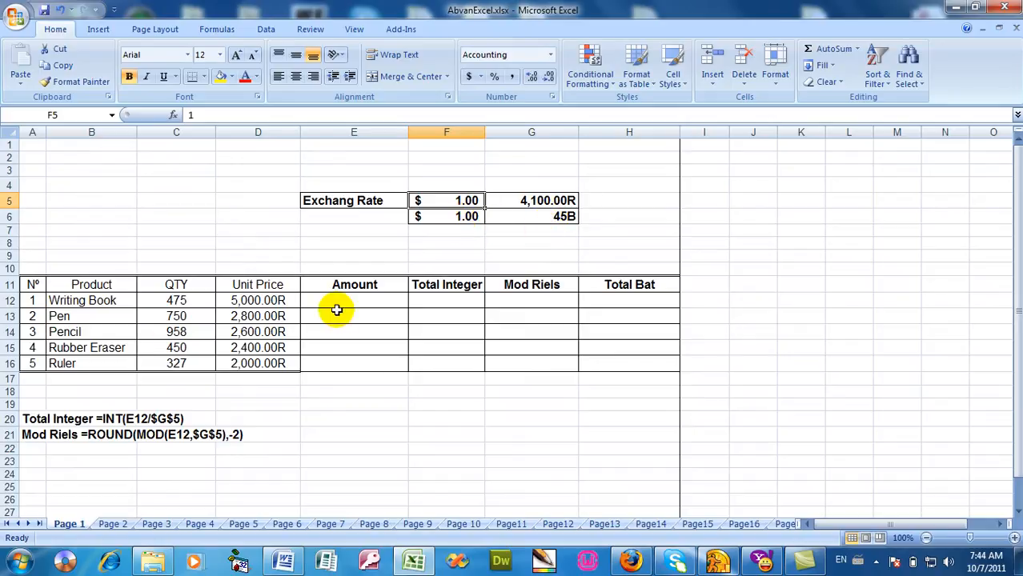
left_click(261, 301)
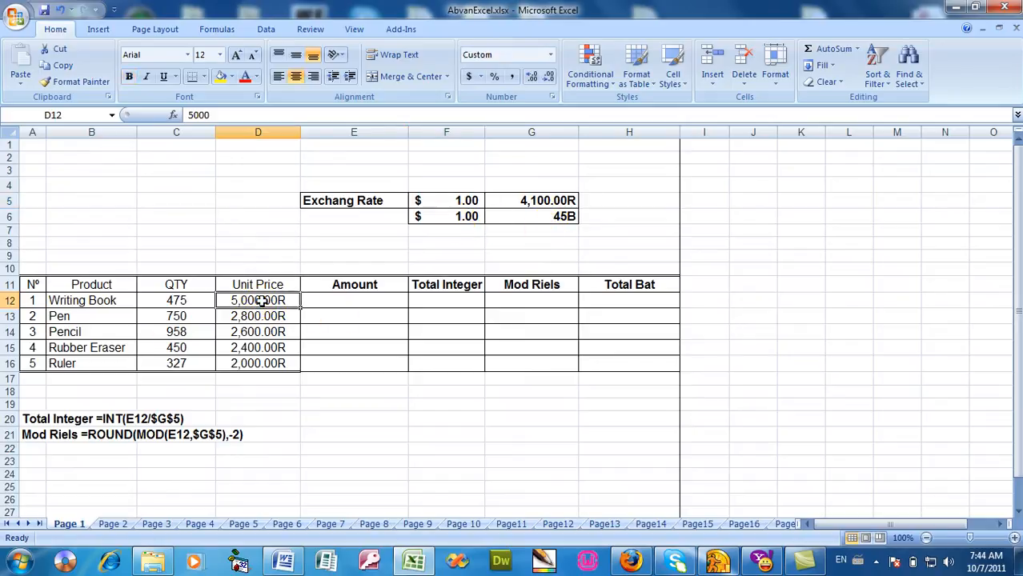
left_click(377, 301)
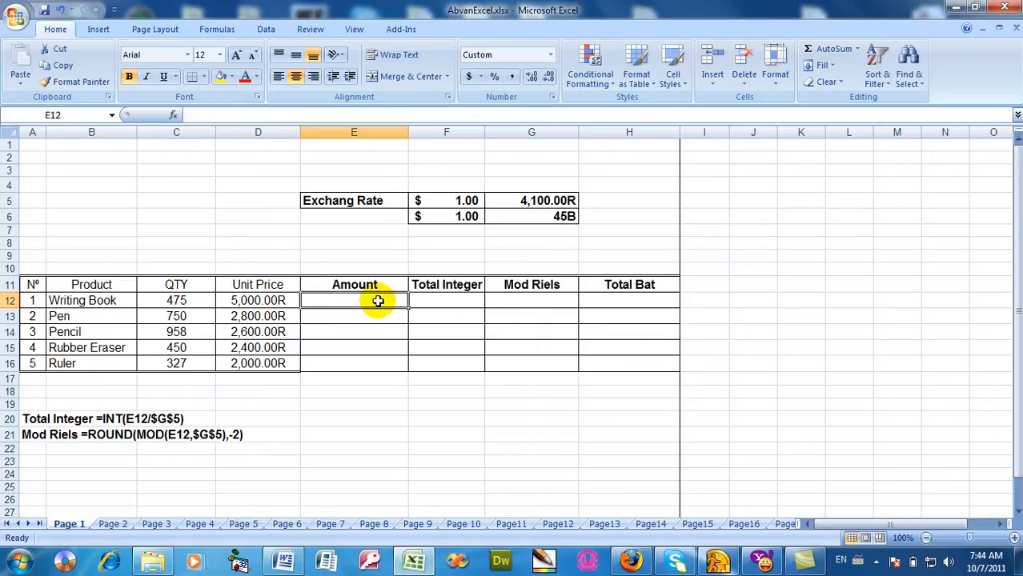
type("=")
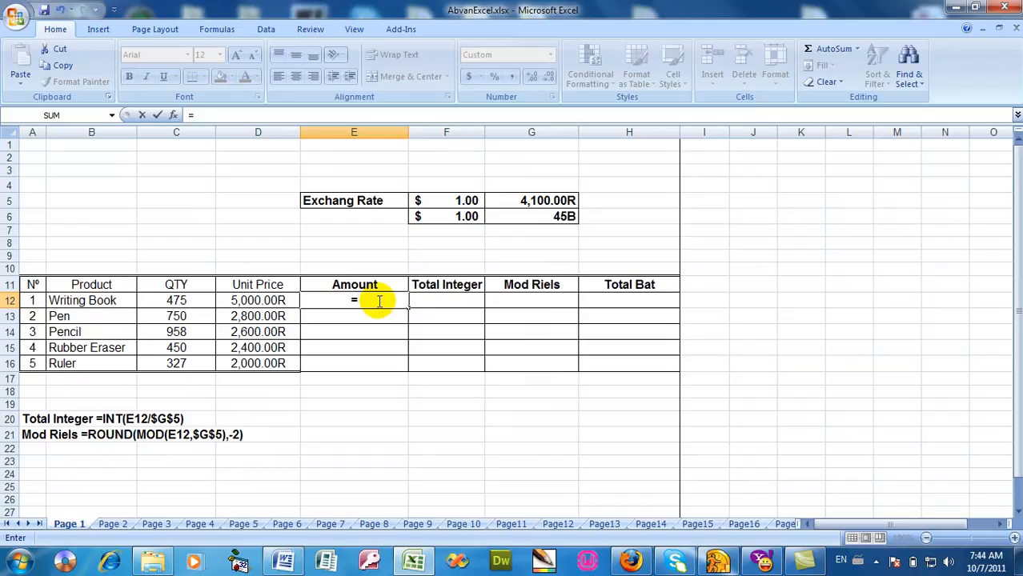
left_click(183, 301)
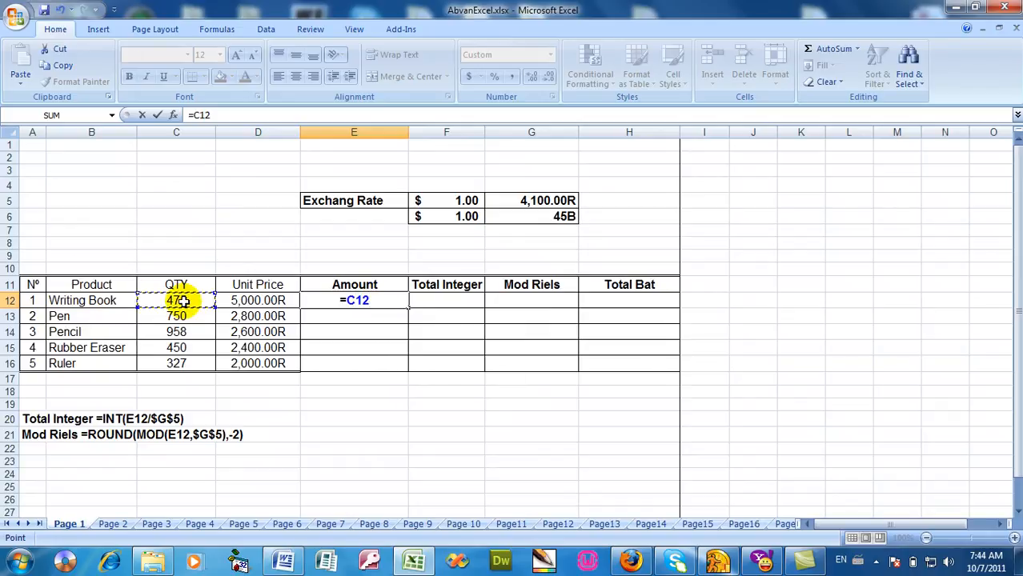
type("*")
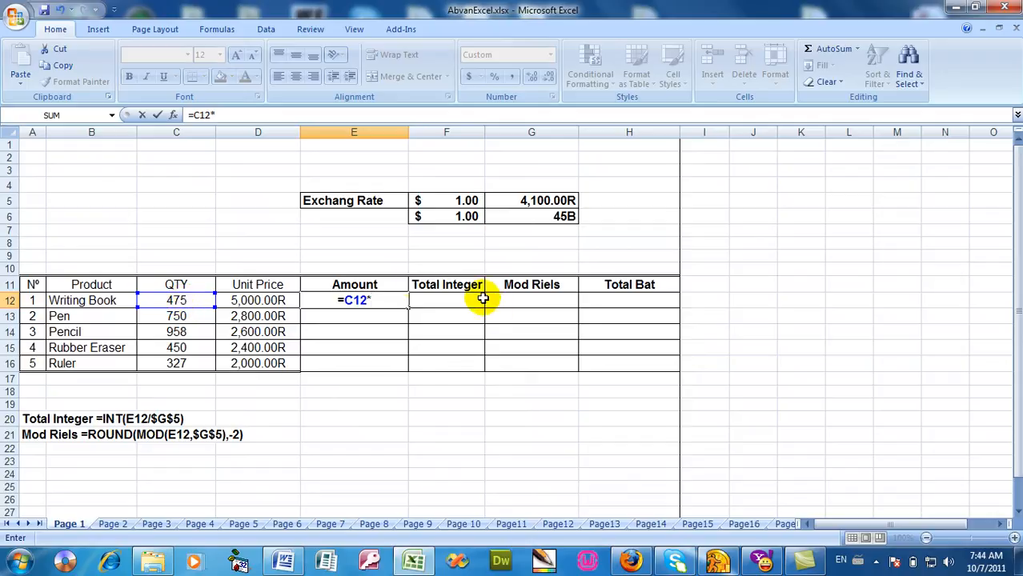
left_click(248, 301)
key("Return")
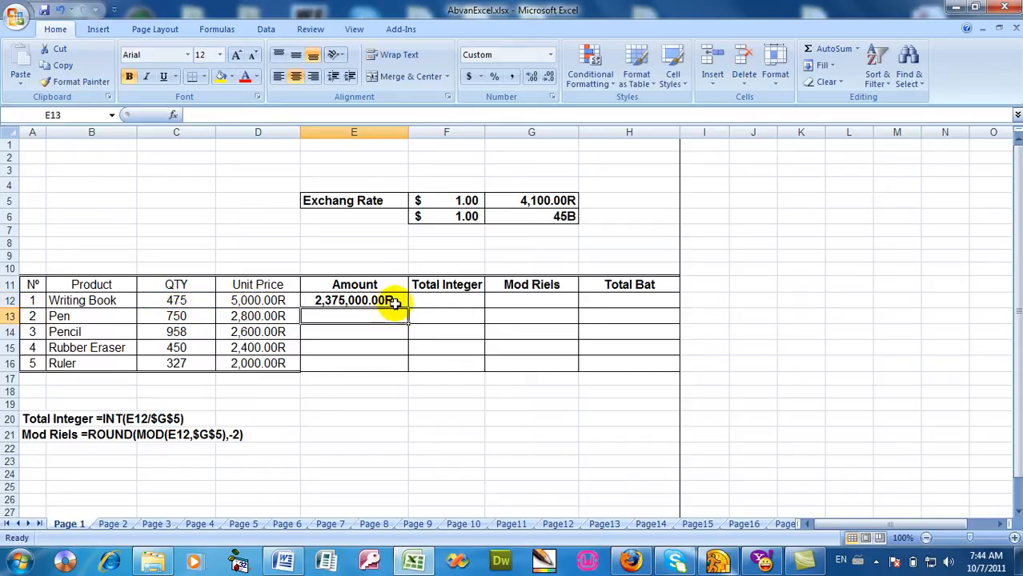
Step: Enter =INT(E12/$G$5) as the Writing Book's Total Integer in F12 and fill the formula down to F16
left_click(435, 298)
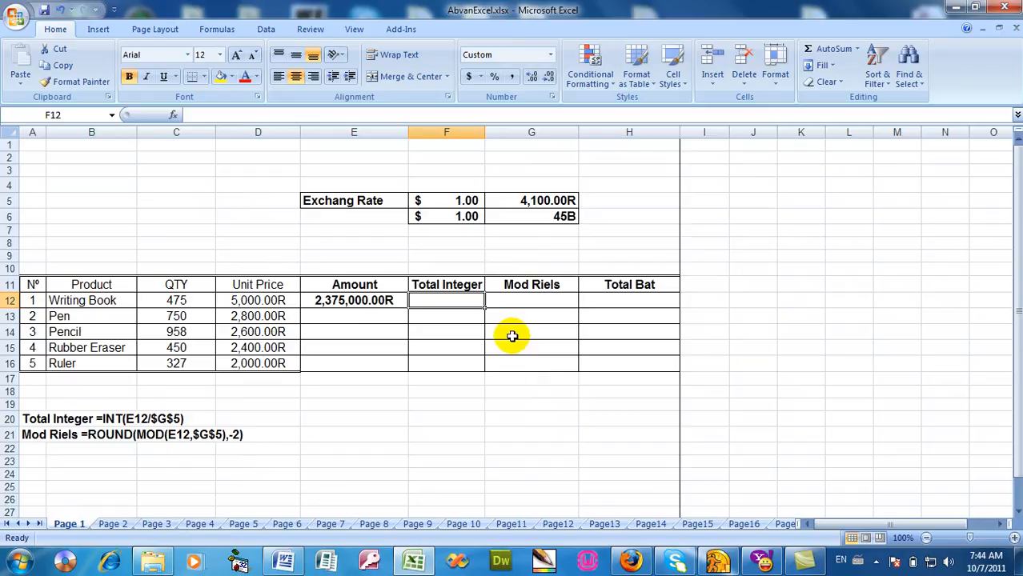
type("=int")
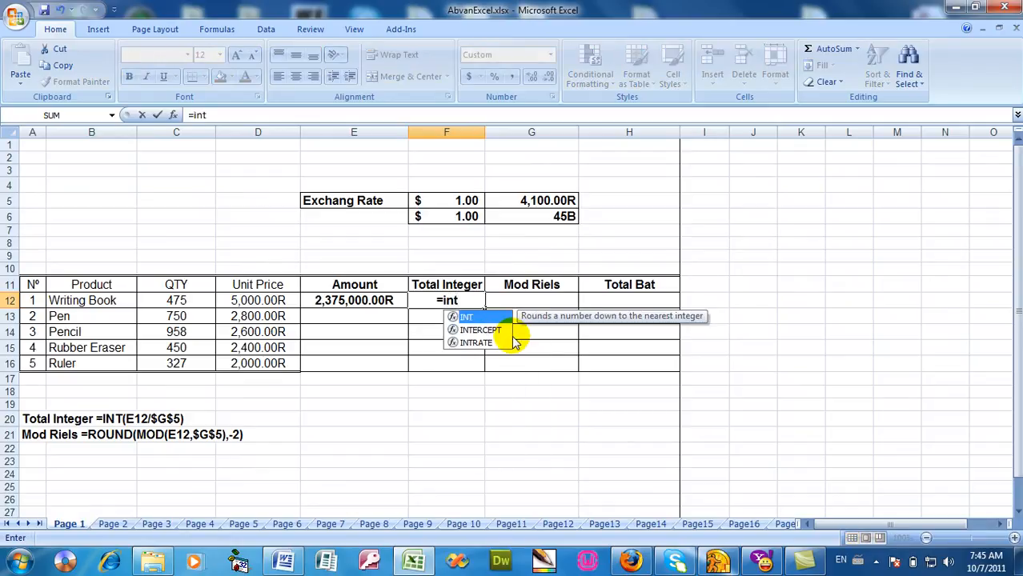
type("(")
left_click(367, 303)
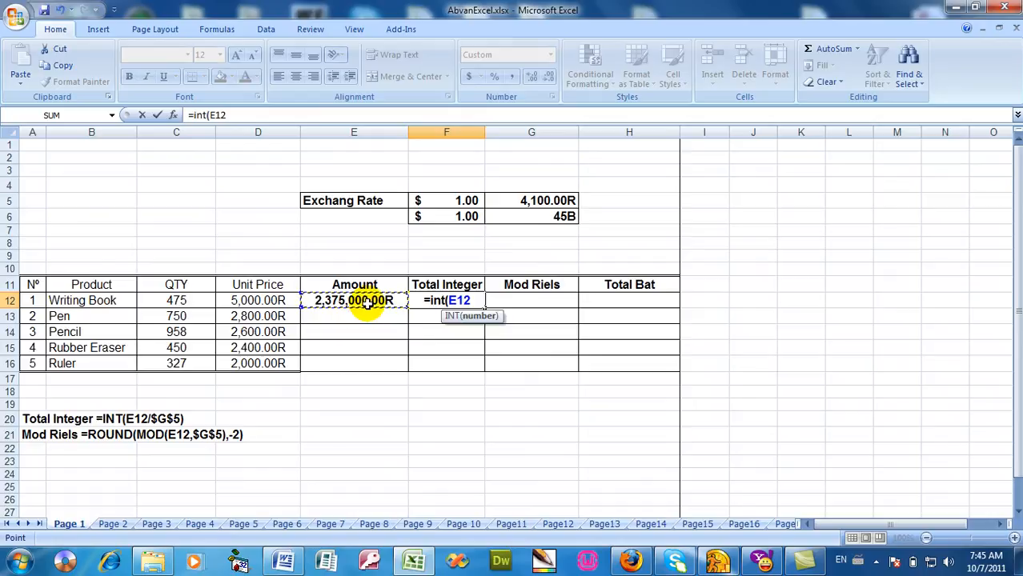
type("/")
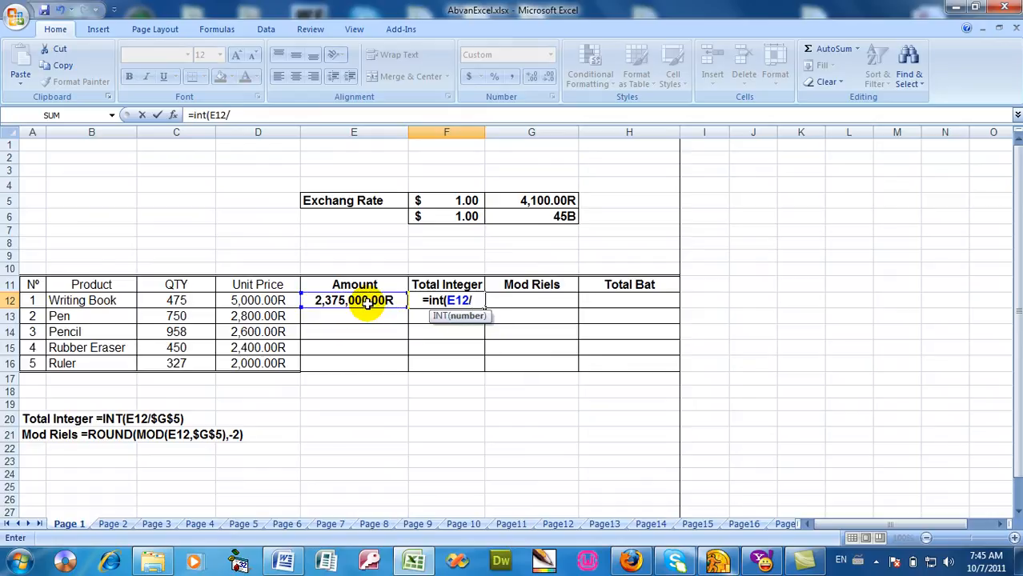
left_click(547, 202)
left_click(547, 201)
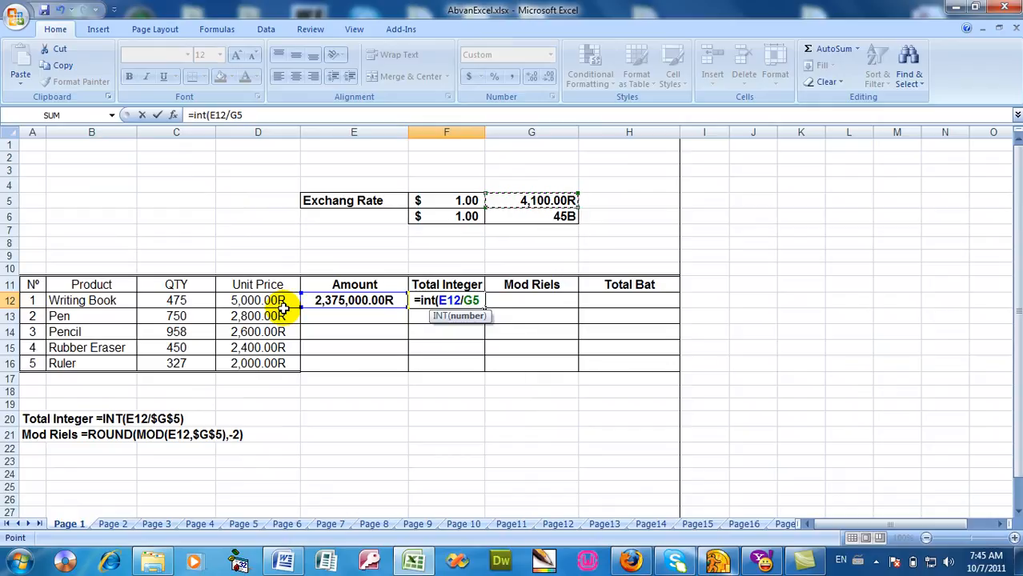
key("F4")
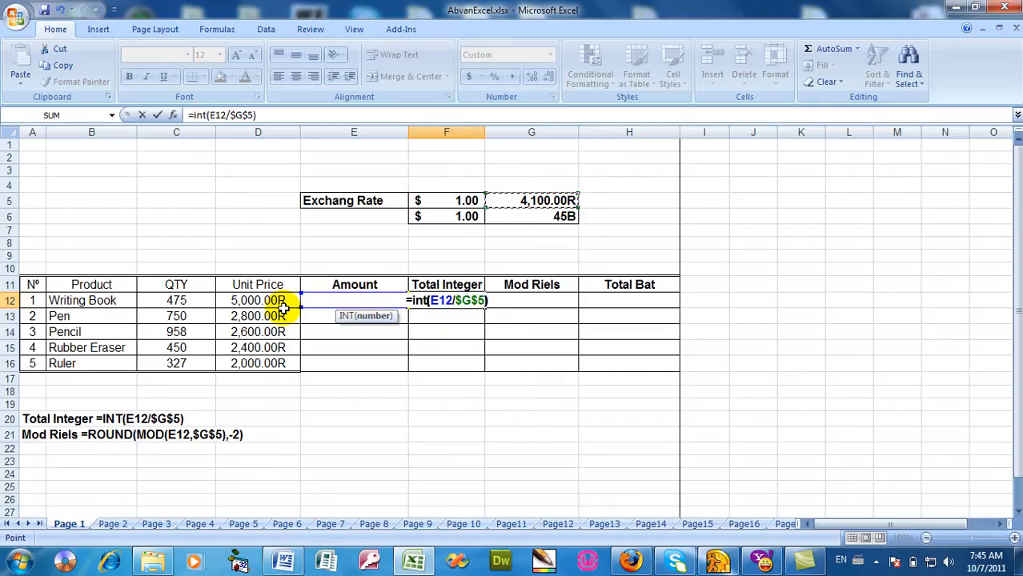
type(")")
key("Return")
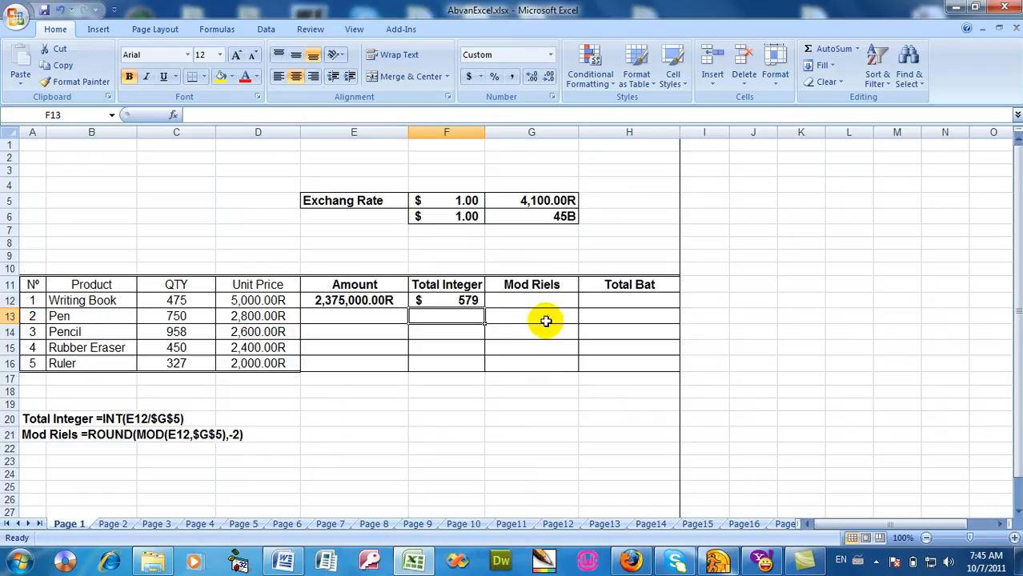
left_click(464, 300)
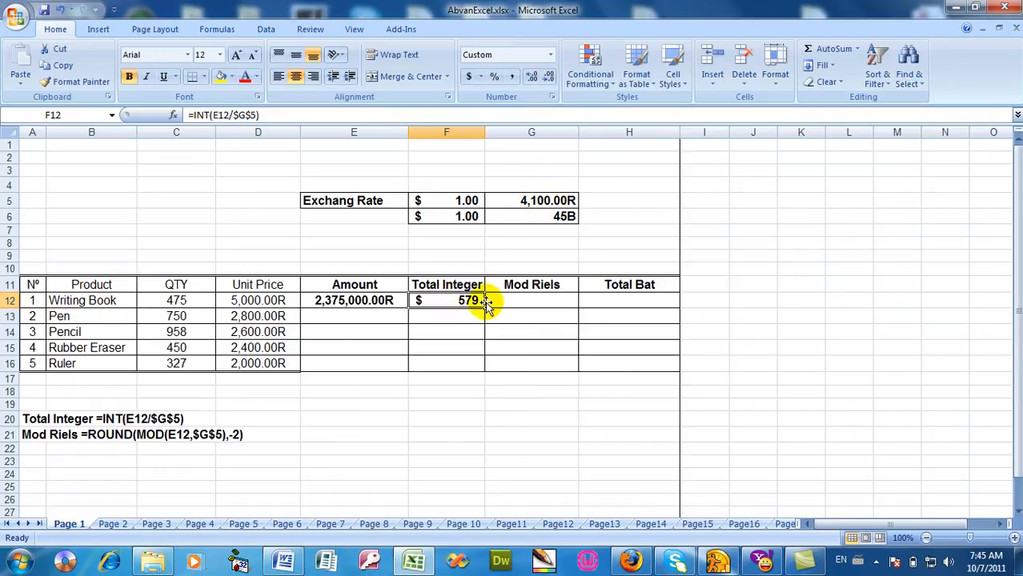
left_click_drag(484, 307, 486, 369)
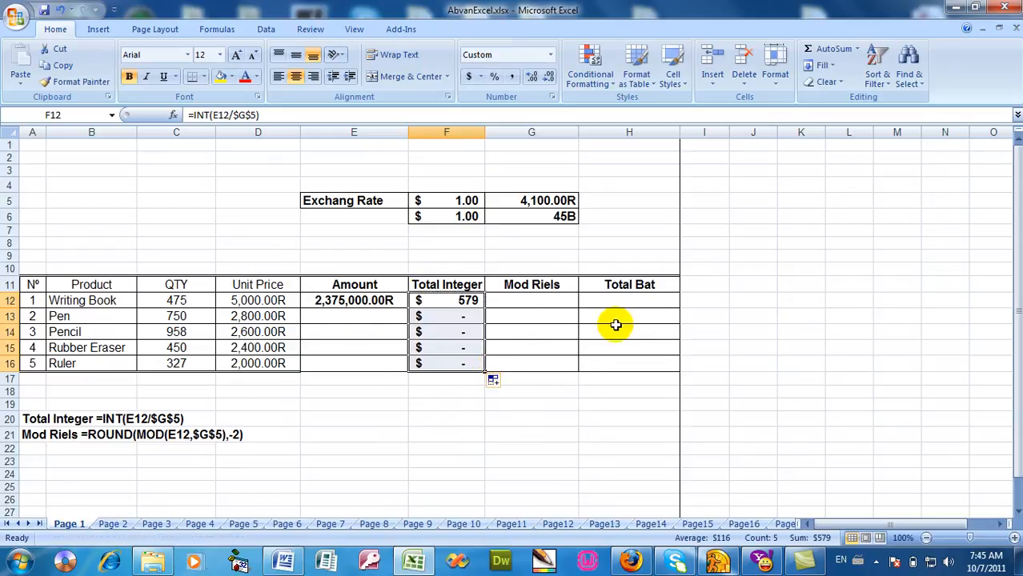
Step: Move the Windows color scheme prompt out of the way and enter =MOD(E12,G5) as the Writing Book's Mod Riels in G12
left_click(524, 301)
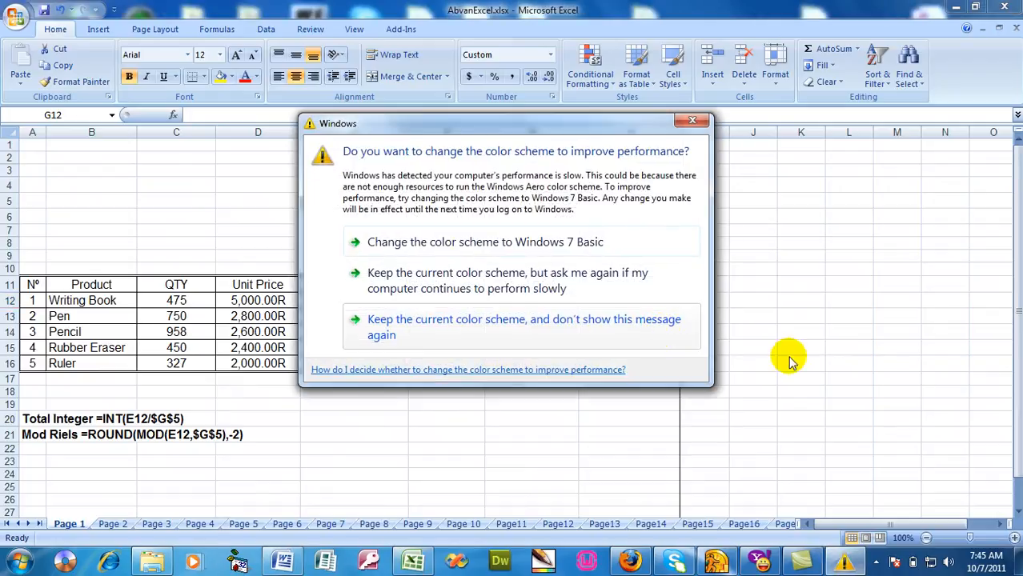
left_click_drag(569, 131, 996, 503)
left_click(505, 308)
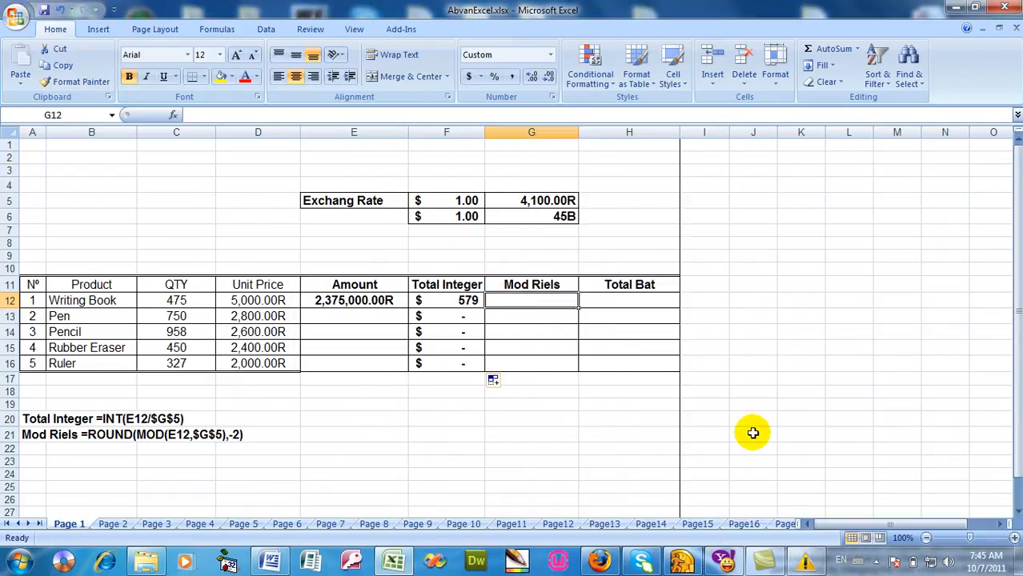
type("=m")
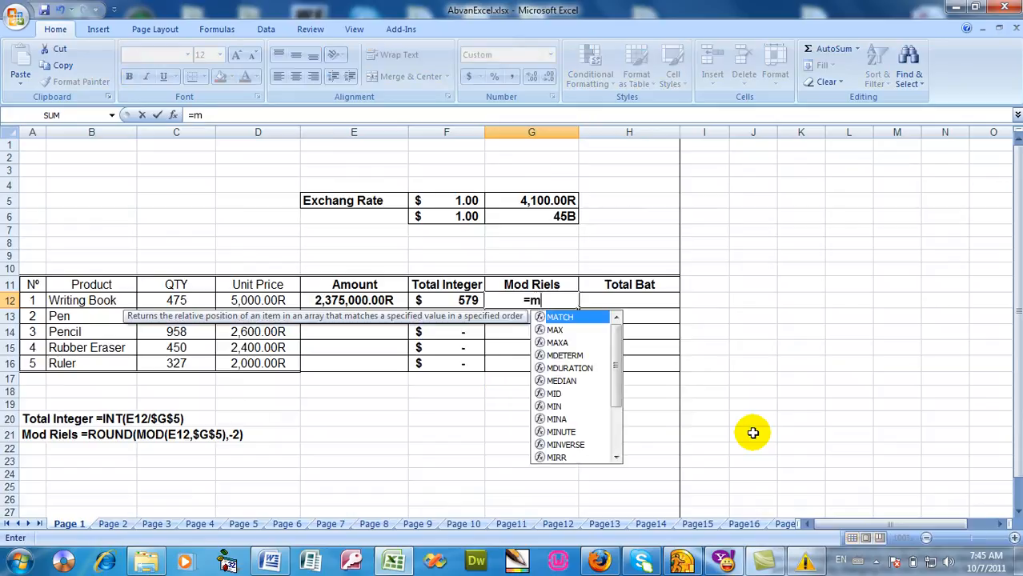
type("od(")
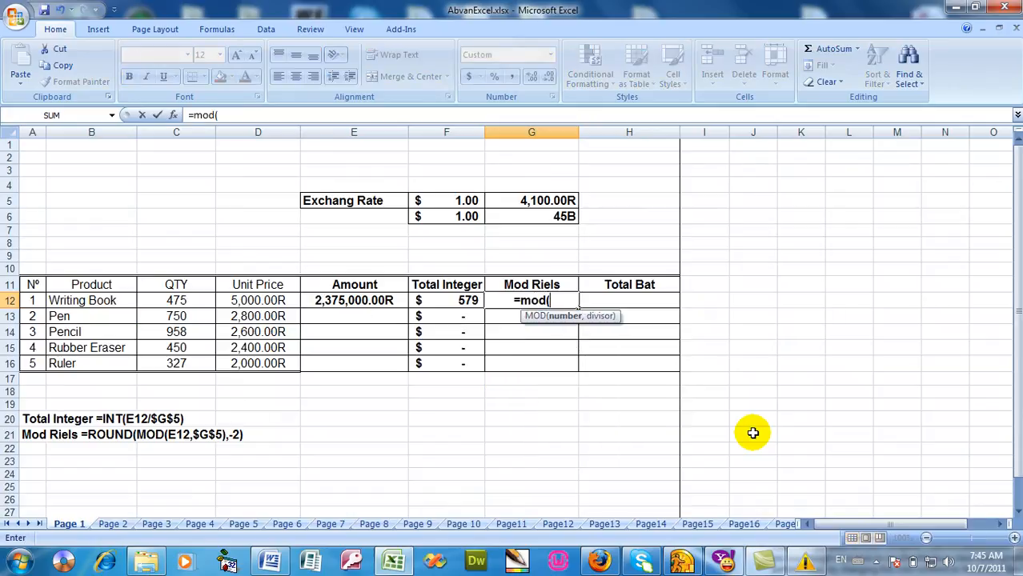
left_click(339, 299)
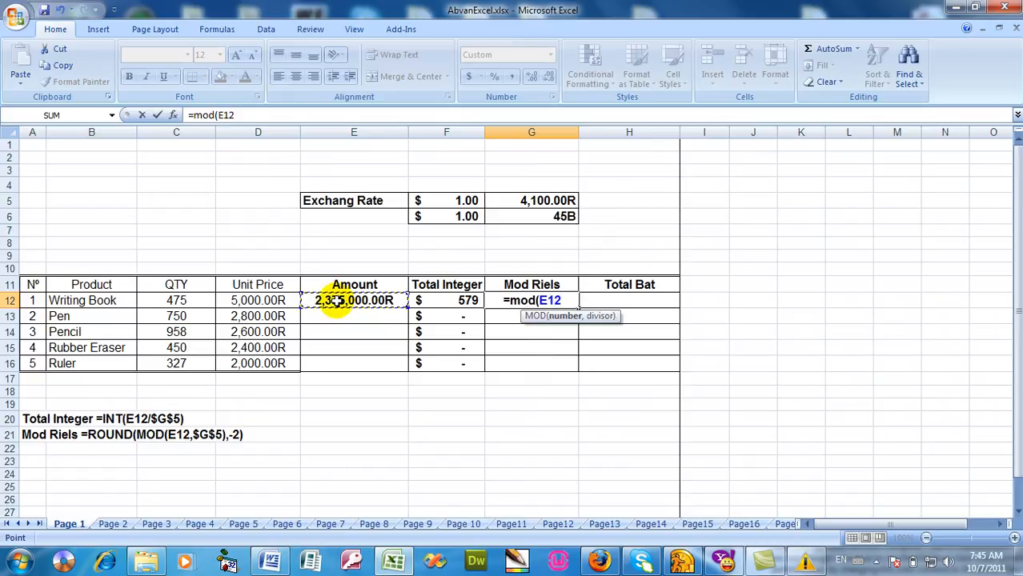
type(",")
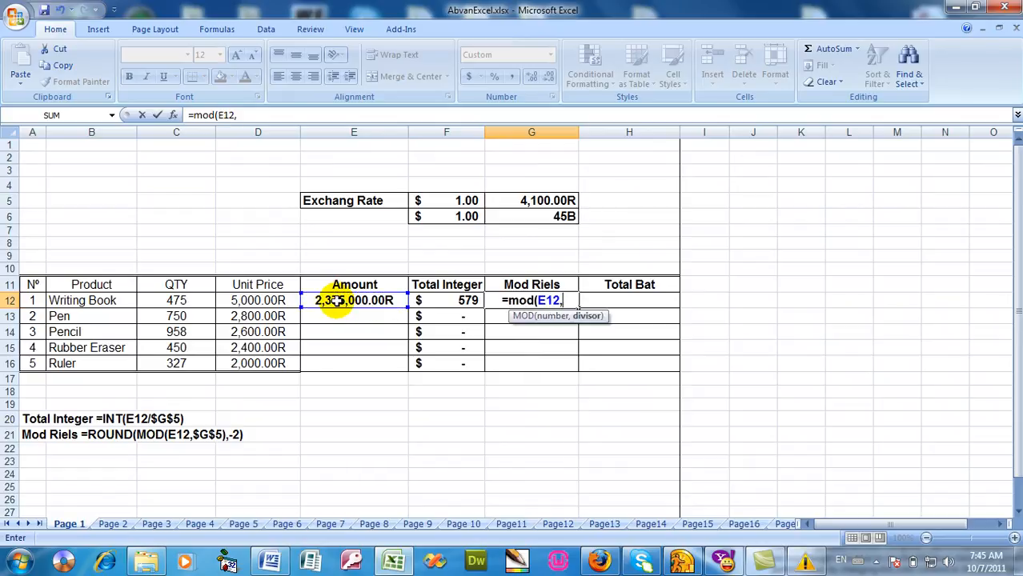
left_click(530, 199)
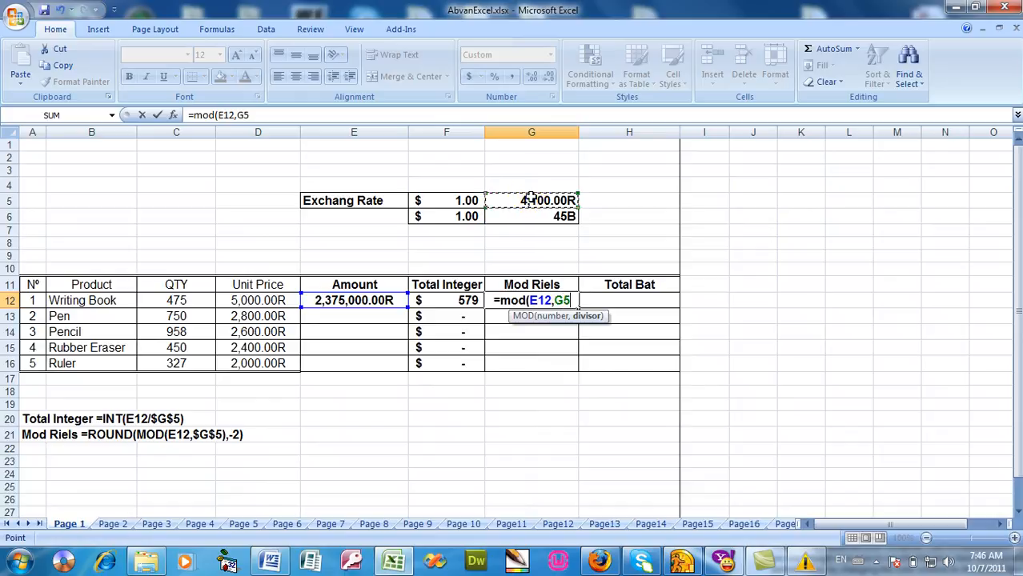
type(")")
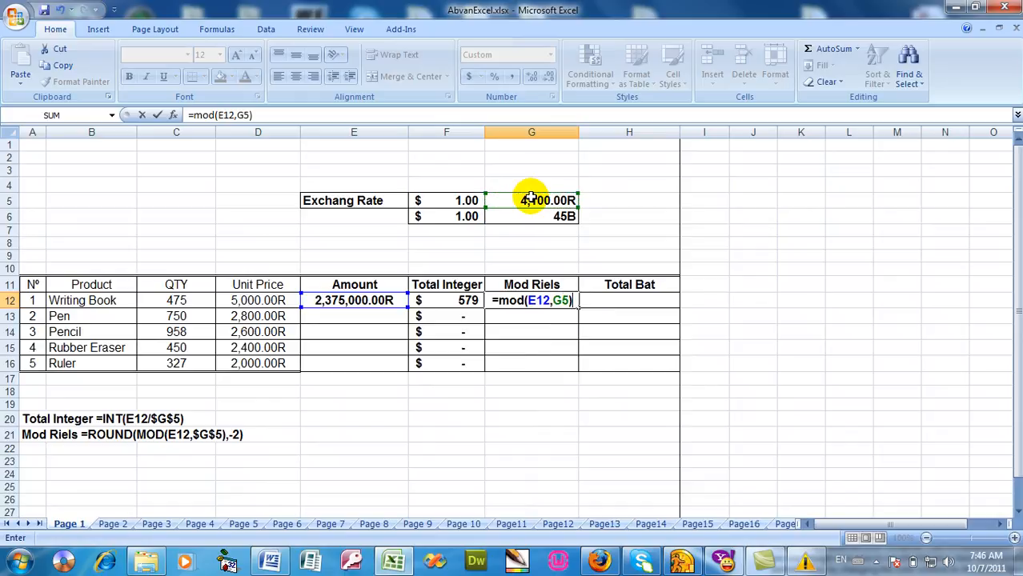
key("Return")
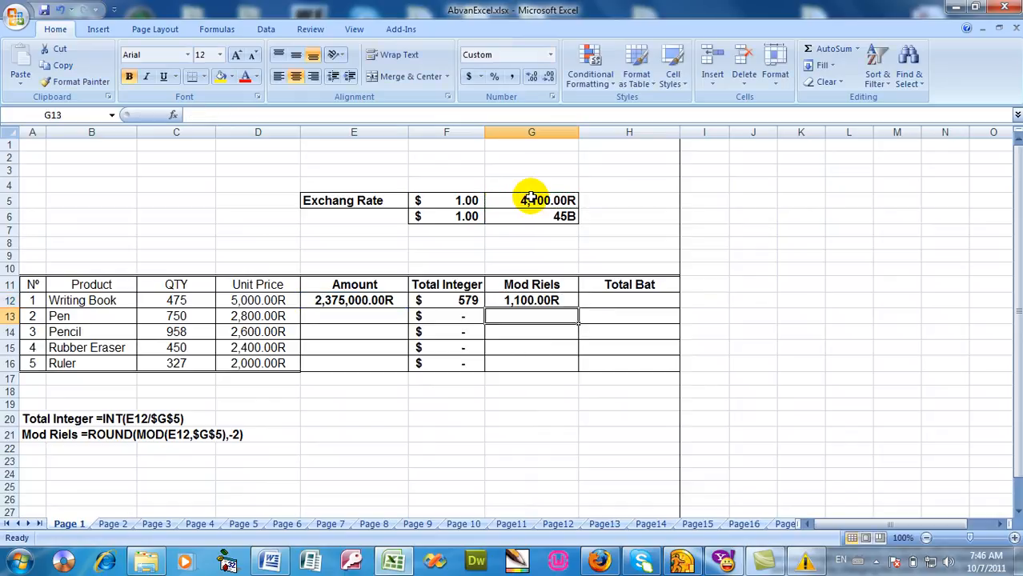
Step: Enter =F12*$G$6 as the Writing Book's Total Bat in H12 and fill the formula down to H16
left_click(626, 298)
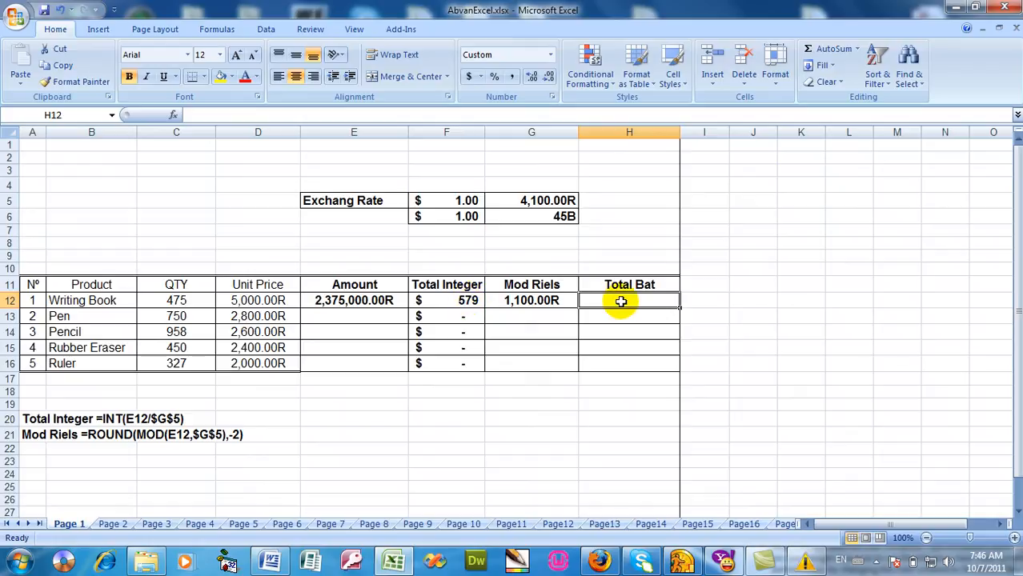
type("=")
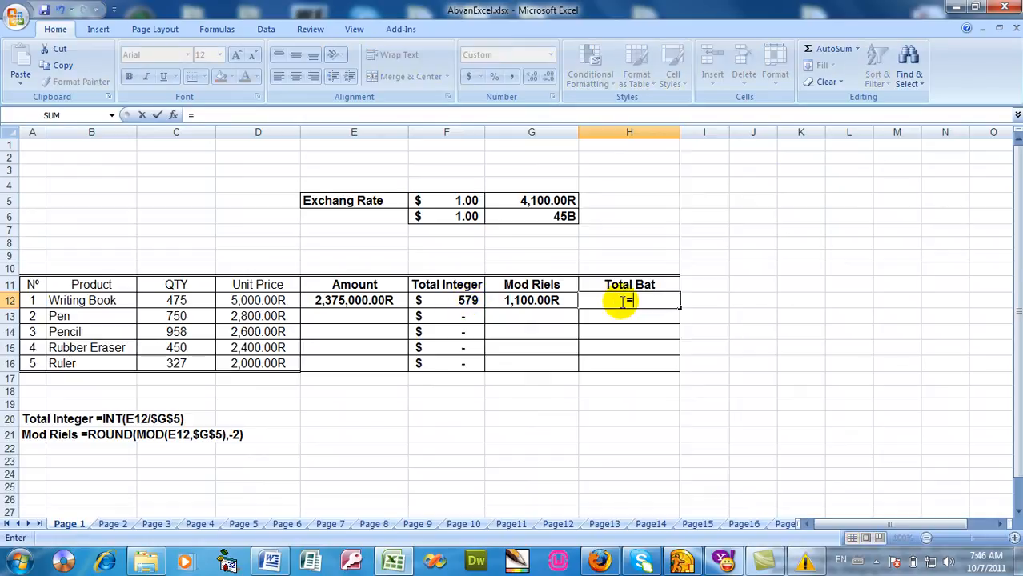
left_click(468, 299)
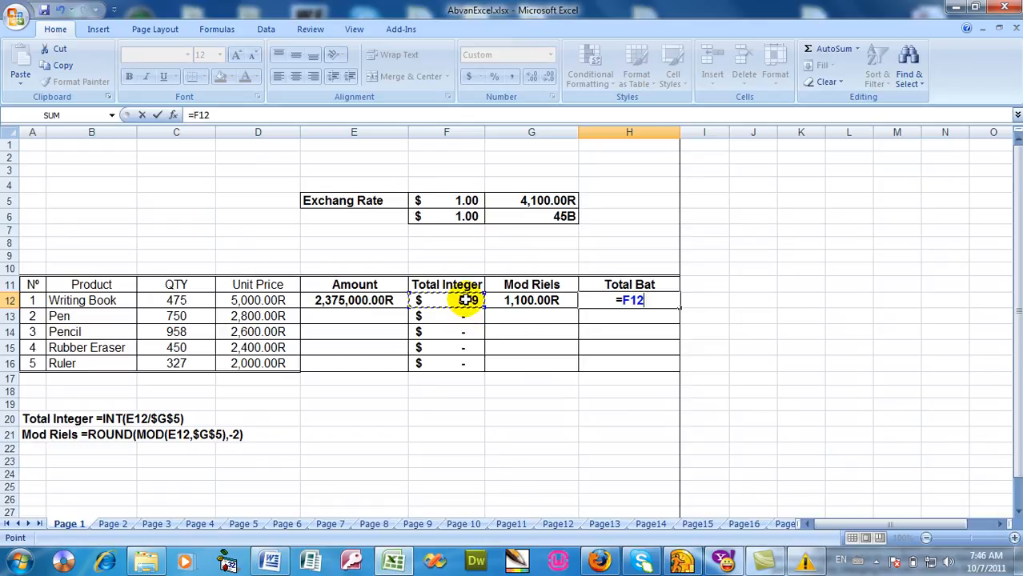
type("*")
left_click(534, 217)
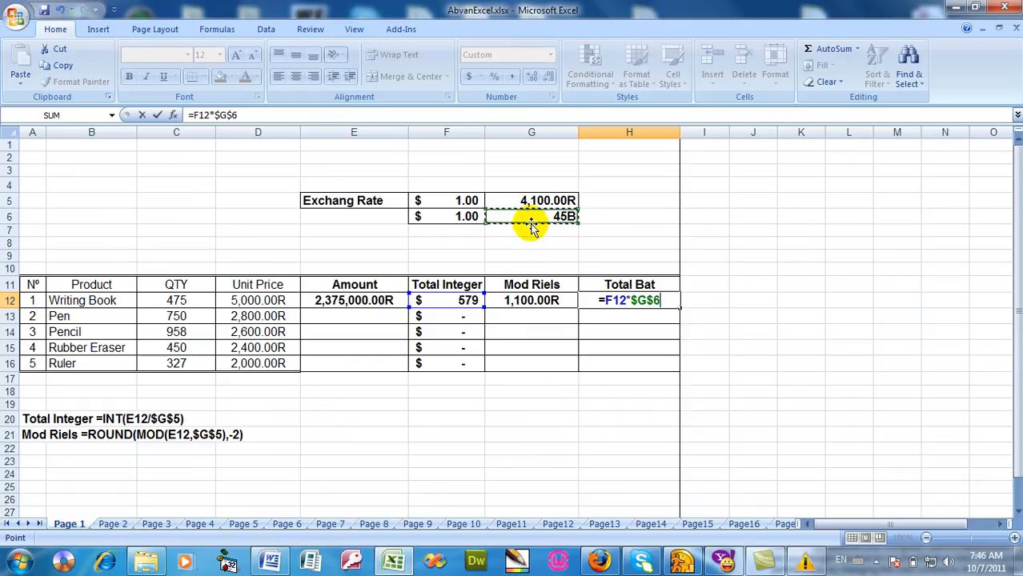
key("Return")
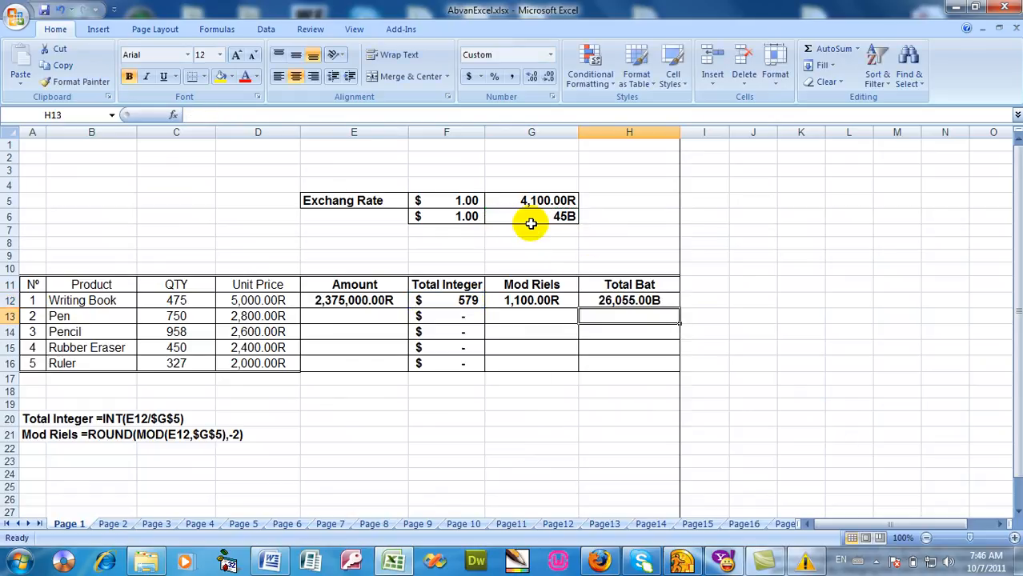
left_click(623, 297)
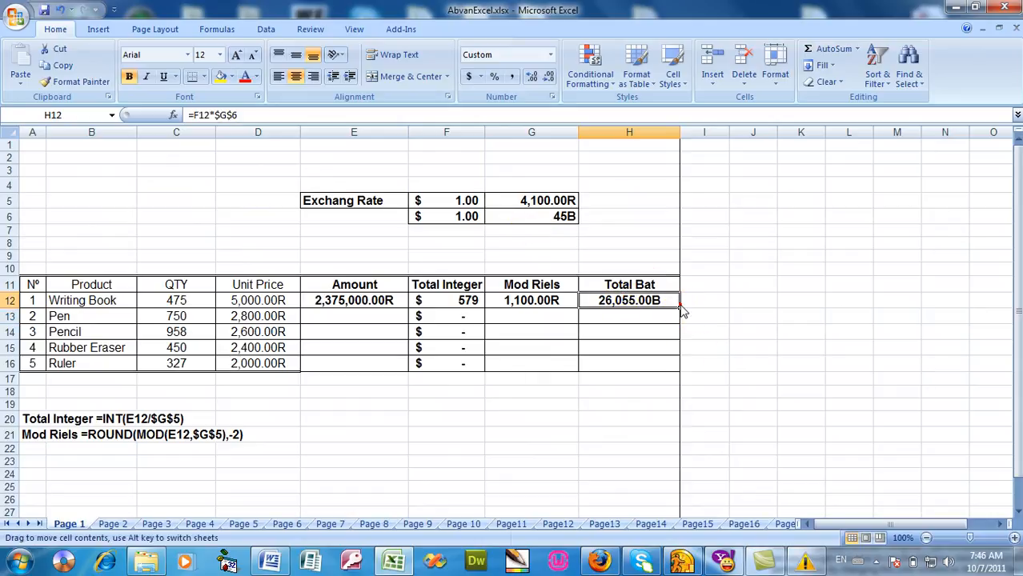
left_click_drag(679, 307, 677, 371)
Step: Fill the Amount formula from E12 down to E16 and the Mod Riels formula from G12 down to G16
left_click(342, 300)
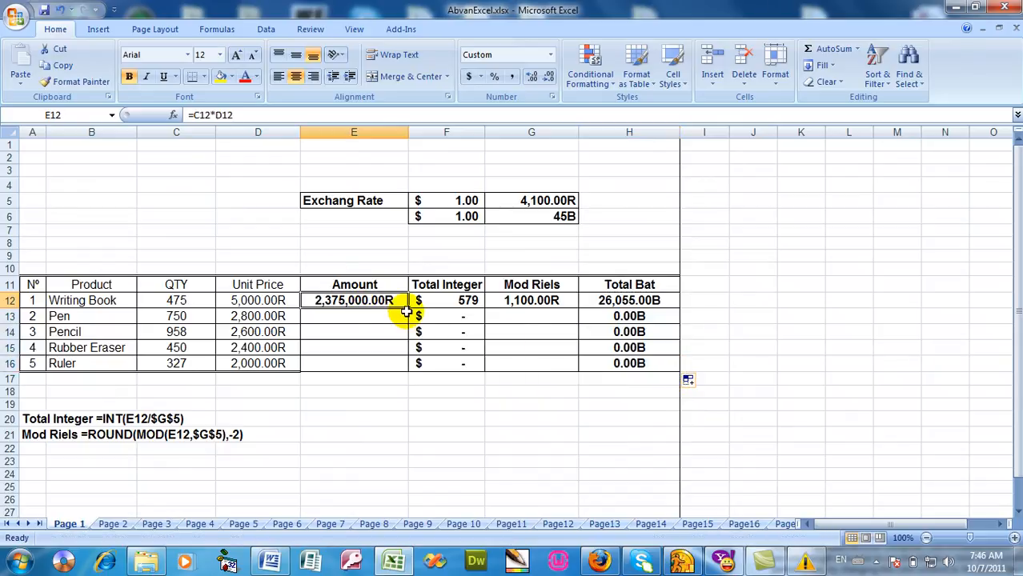
left_click_drag(408, 308, 406, 372)
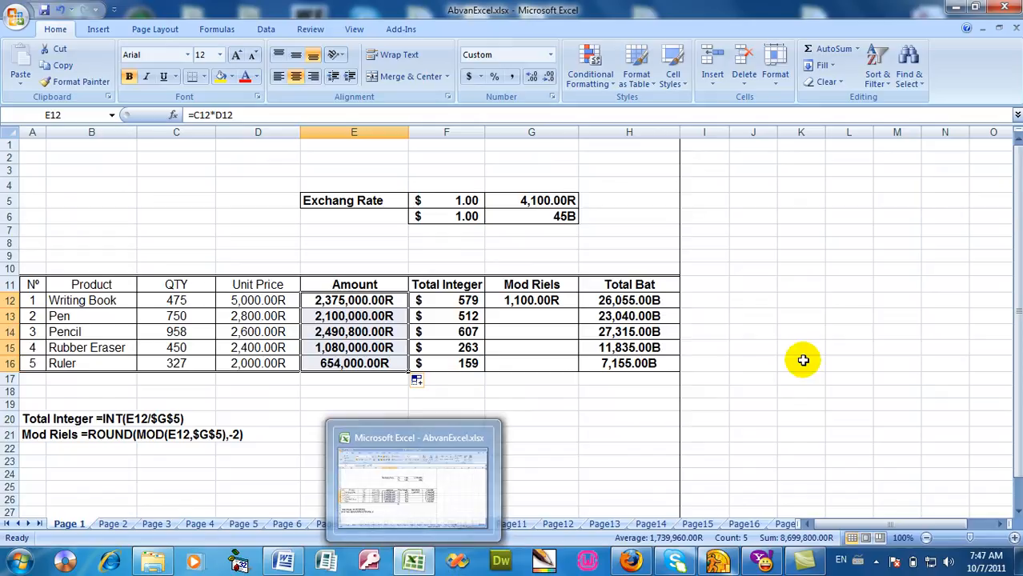
left_click(538, 300)
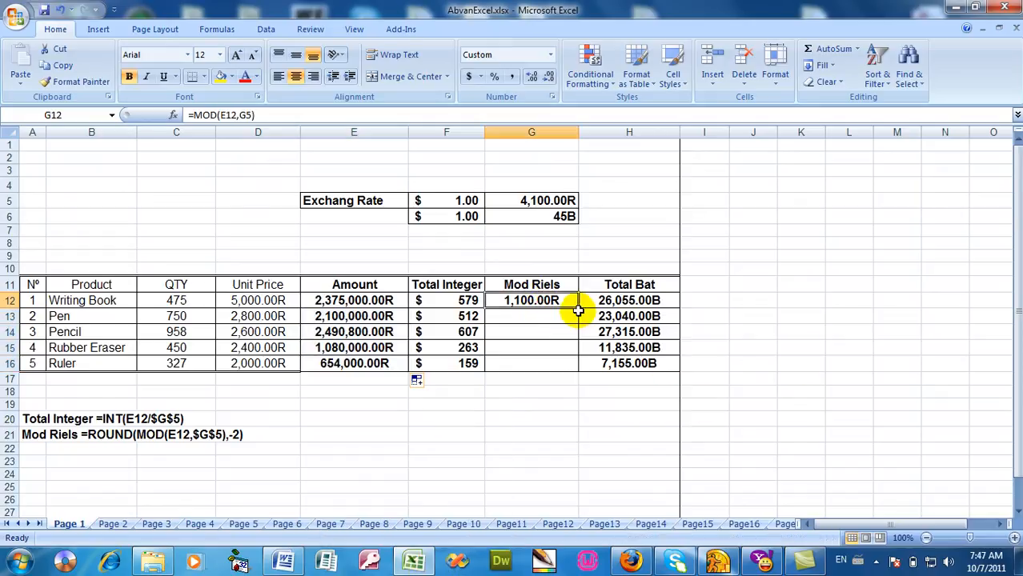
left_click_drag(578, 309, 578, 369)
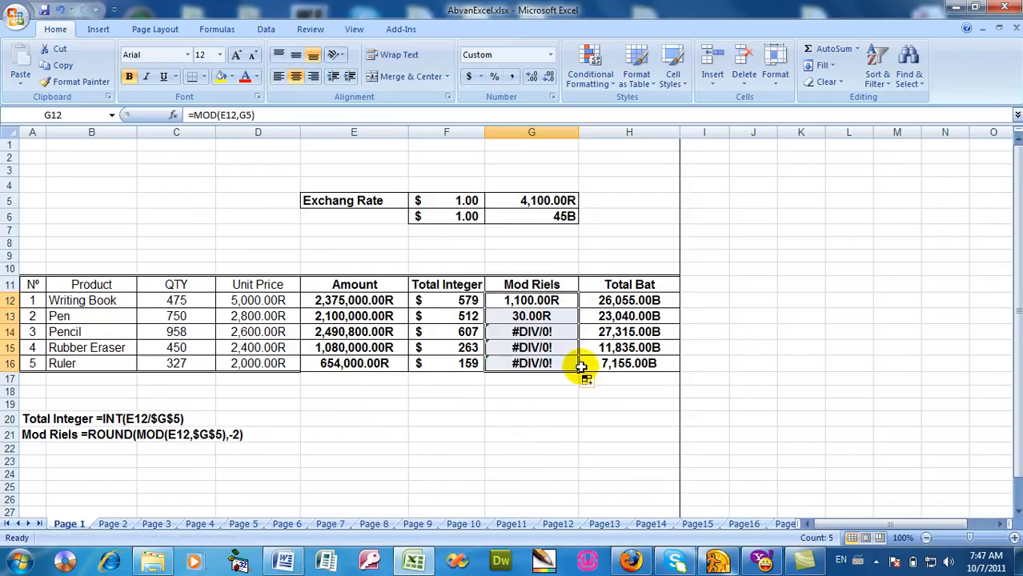
Step: Fill the Mod Riels formula from G12 down to G16 again and inspect the Pencil row's cell
left_click(554, 302)
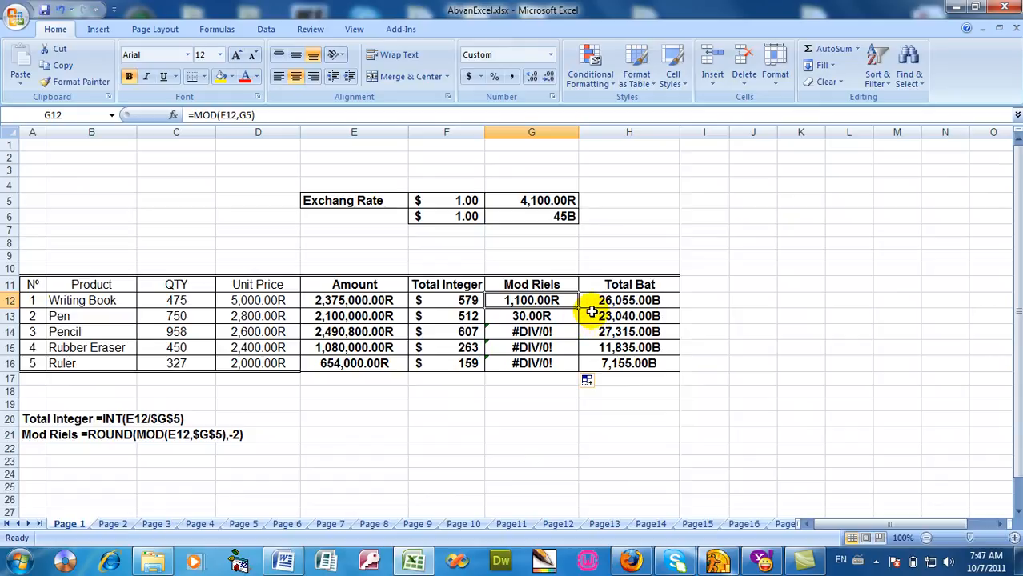
left_click_drag(577, 308, 583, 366)
left_click(532, 332)
Step: Make the exchange rate reference absolute in the Writing Book's Mod Riels formula in G12, giving =MOD(E12,$G$5)
left_click(531, 299)
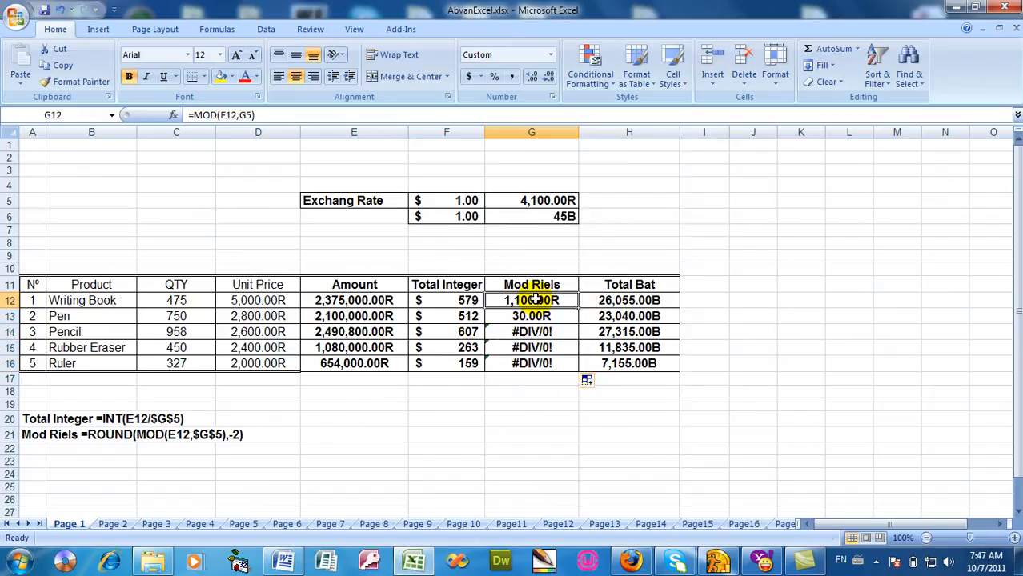
left_click(237, 116)
left_click(251, 114)
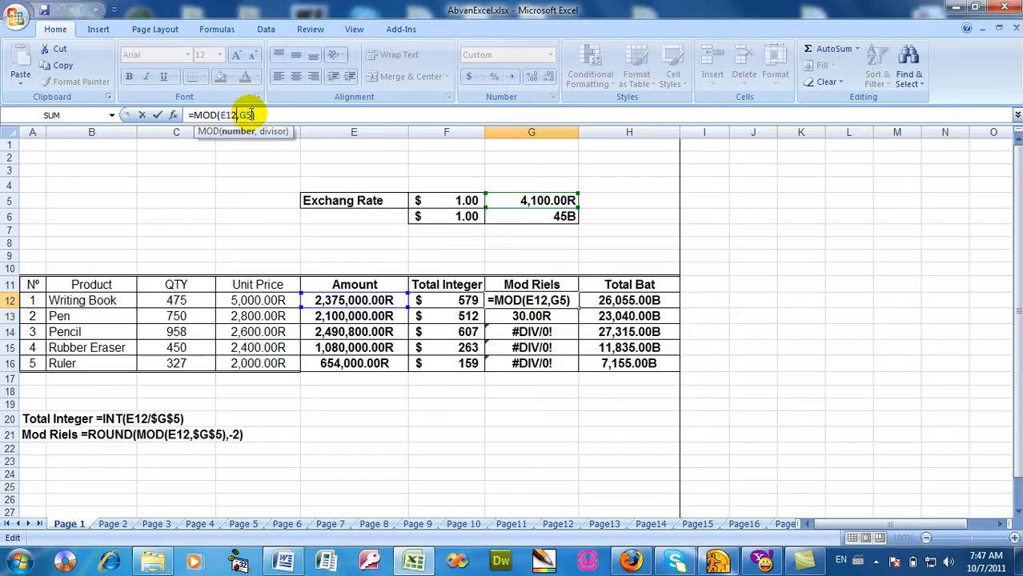
left_click(273, 117)
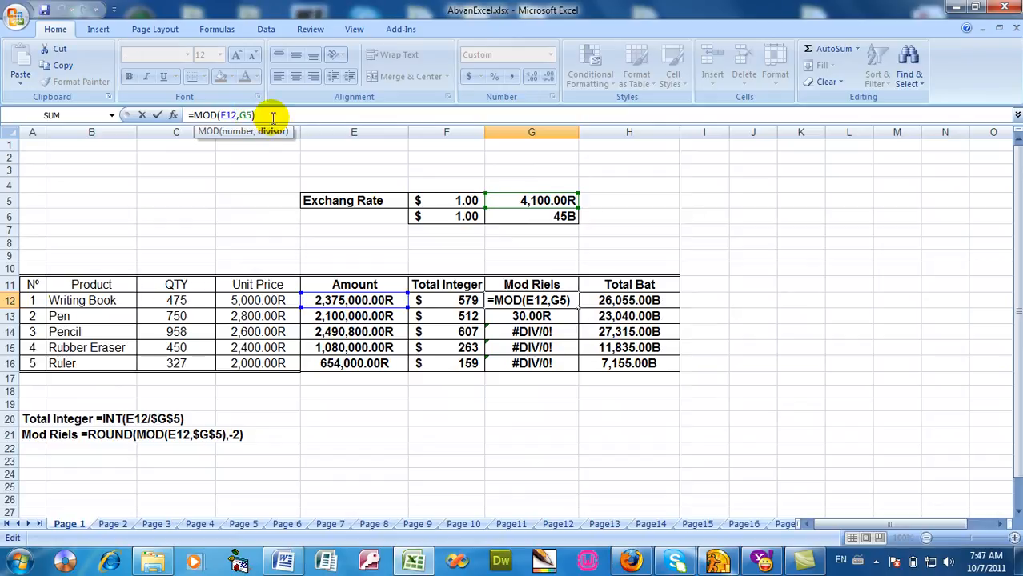
key("F4")
key("Return")
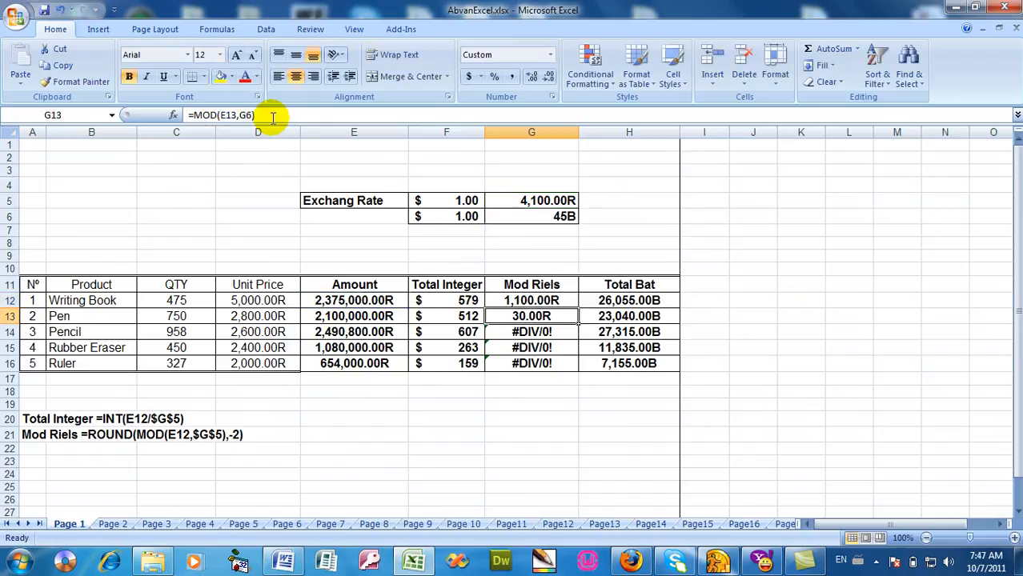
left_click(551, 300)
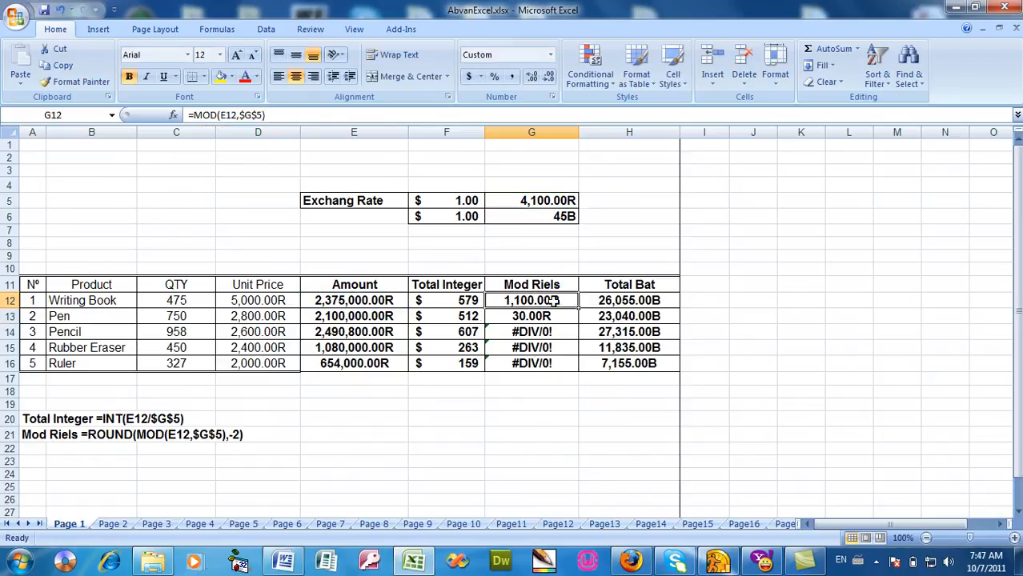